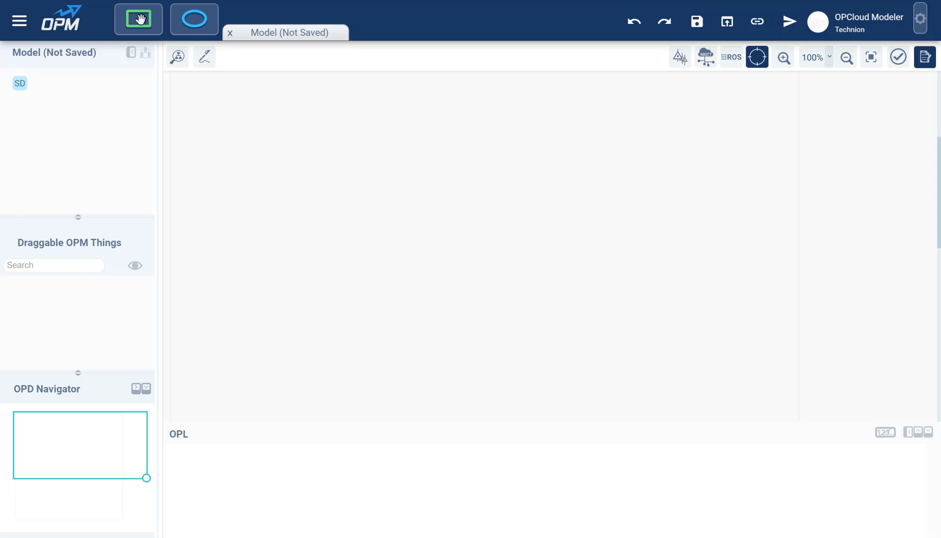
Add a new object and, beside it, a new process to the SD diagram, keeping their default names
{"action": "left_click_drag", "start_coordinate": [135, 21], "coordinate": [460, 181]}
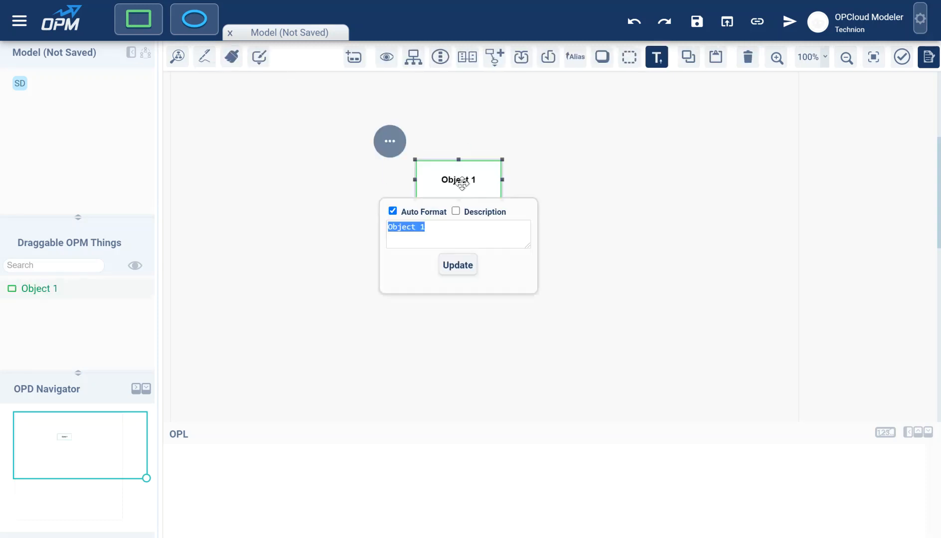
{"action": "left_click_drag", "start_coordinate": [194, 19], "coordinate": [613, 177]}
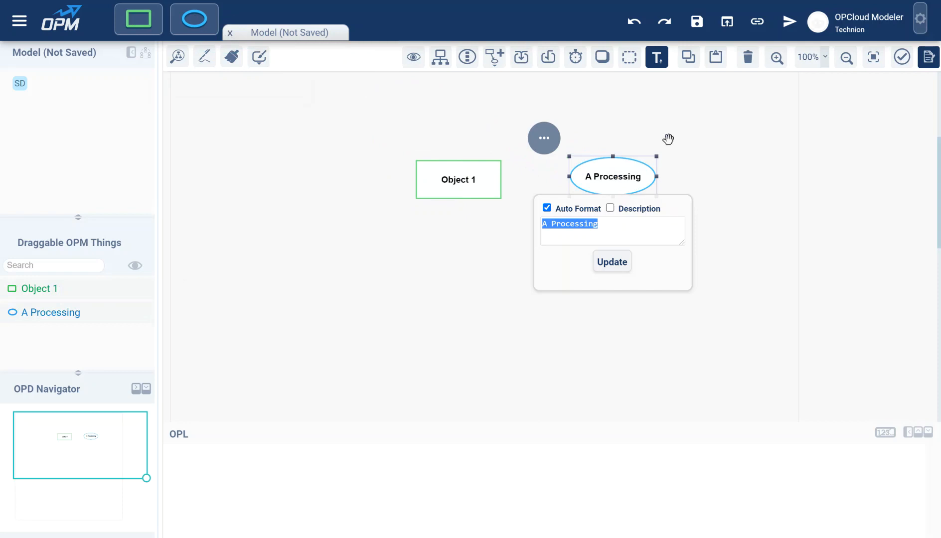
{"action": "left_click", "coordinate": [636, 126]}
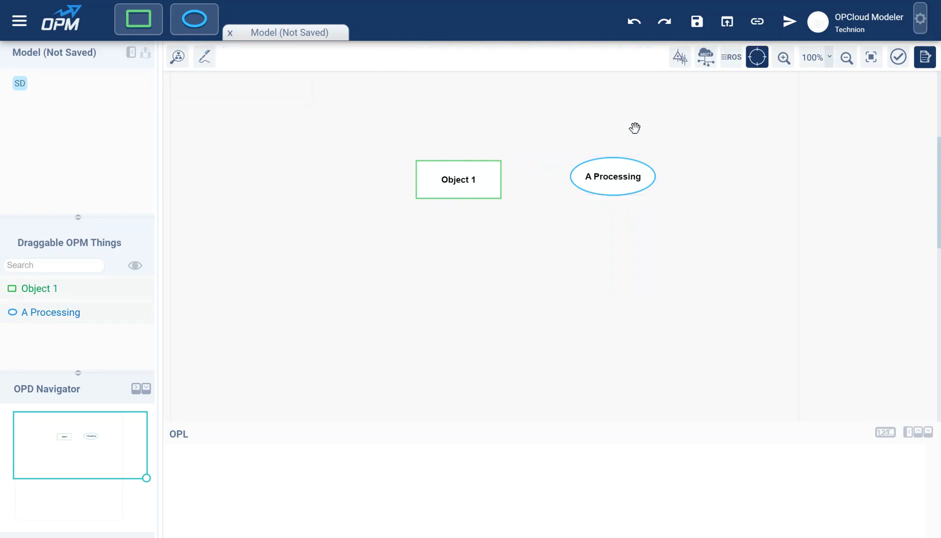
Set the Embedded Device Property Set stereotype on Object 1
{"action": "left_click", "coordinate": [466, 180]}
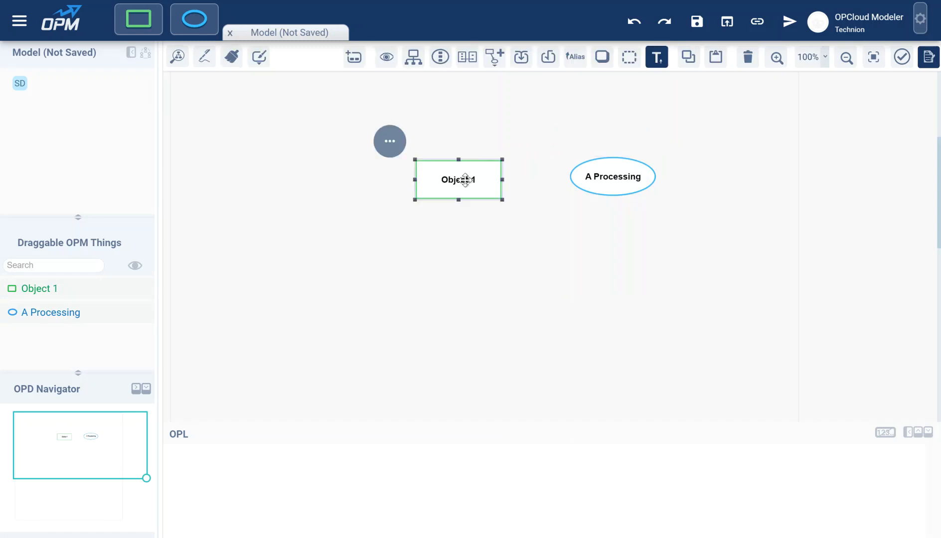
{"action": "left_click", "coordinate": [497, 64]}
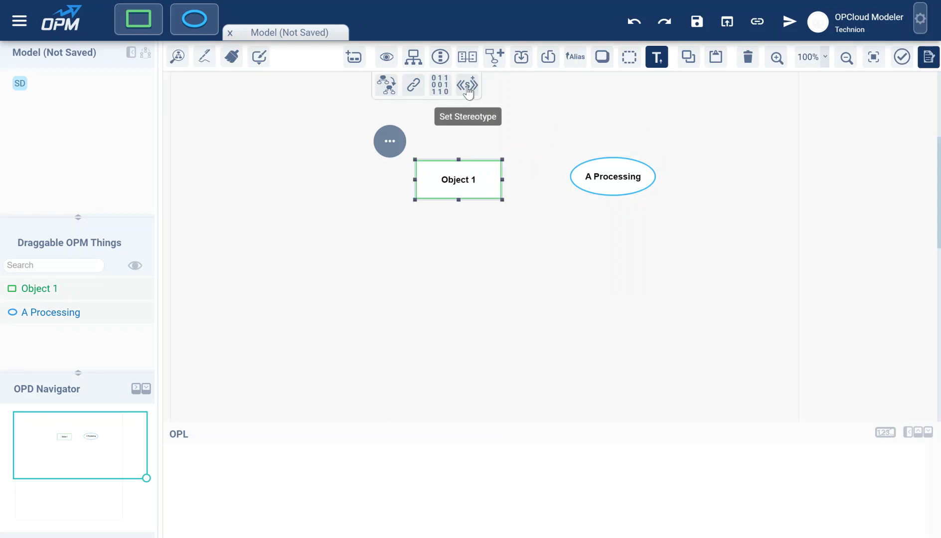
{"action": "left_click", "coordinate": [467, 87]}
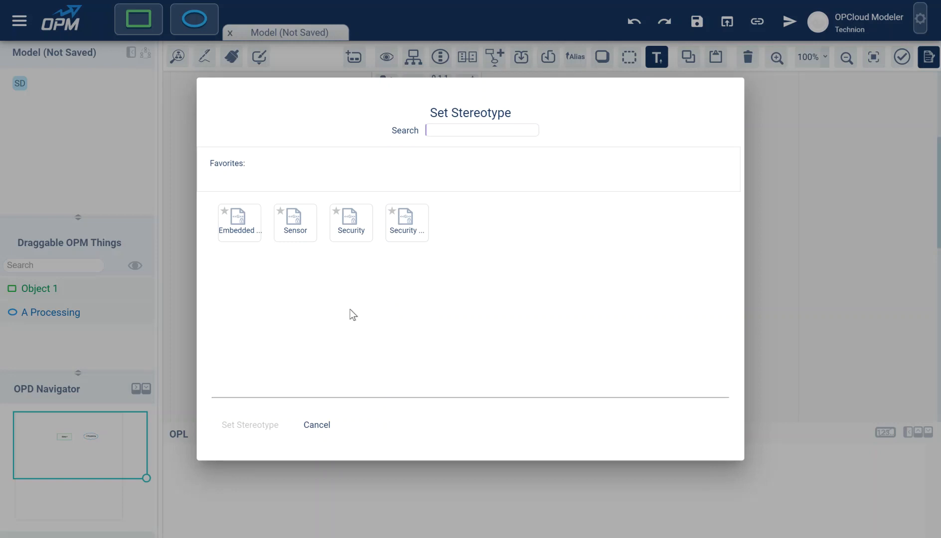
{"action": "left_click", "coordinate": [237, 223]}
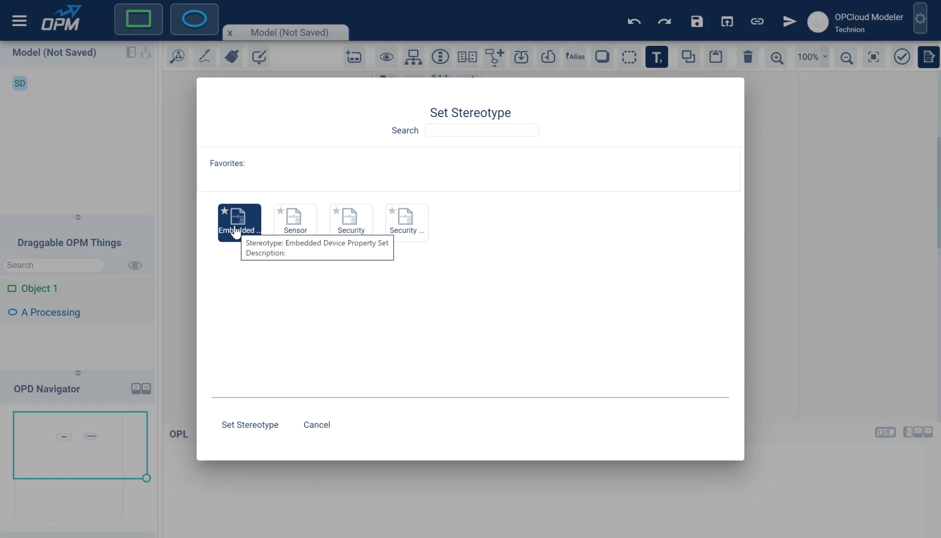
{"action": "left_click", "coordinate": [242, 426]}
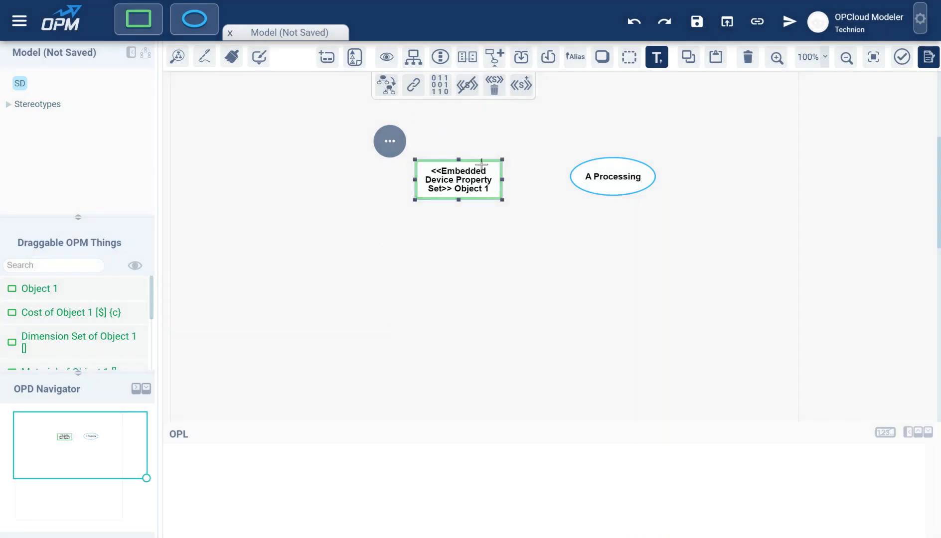
Examine the Embedded Device Property Set stereotype's diagram in the model tree and return to the SD diagram
{"action": "left_click", "coordinate": [8, 104]}
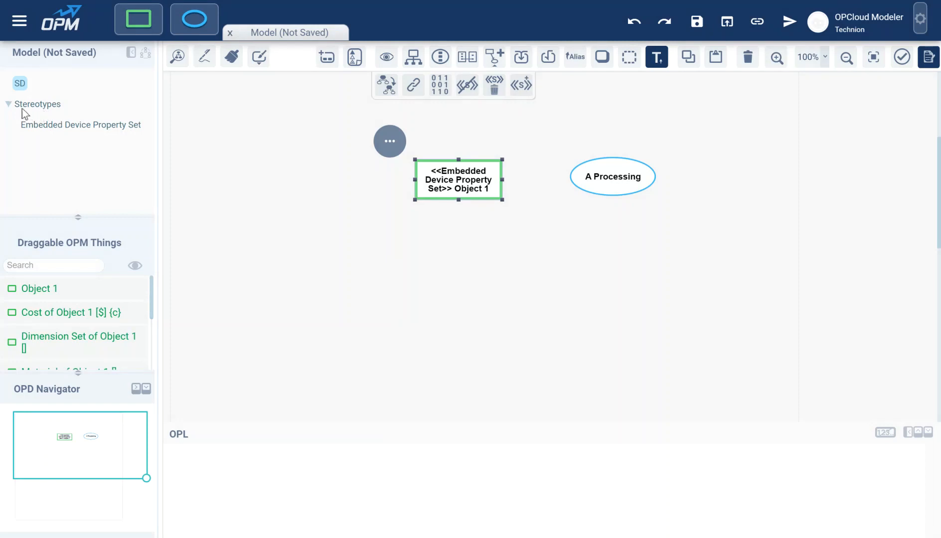
{"action": "left_click", "coordinate": [47, 126]}
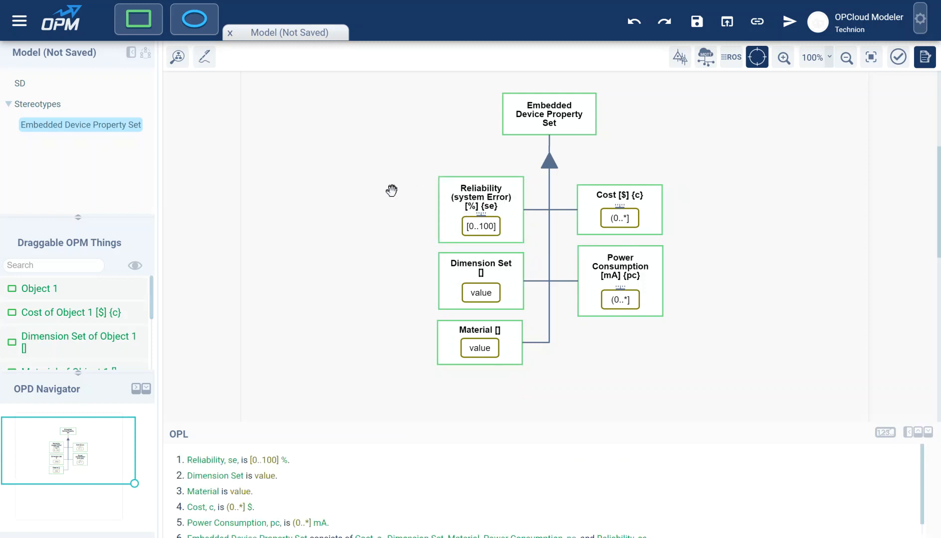
{"action": "left_click", "coordinate": [20, 83]}
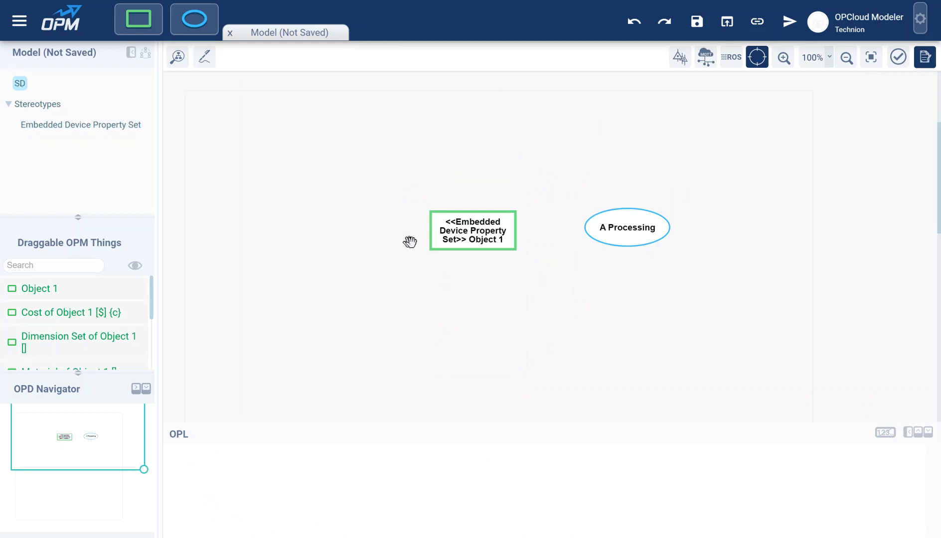
Set the Security Level Computing stereotype on the A Processing process, view the stereotype's diagram and return to SD
{"action": "left_click", "coordinate": [628, 227]}
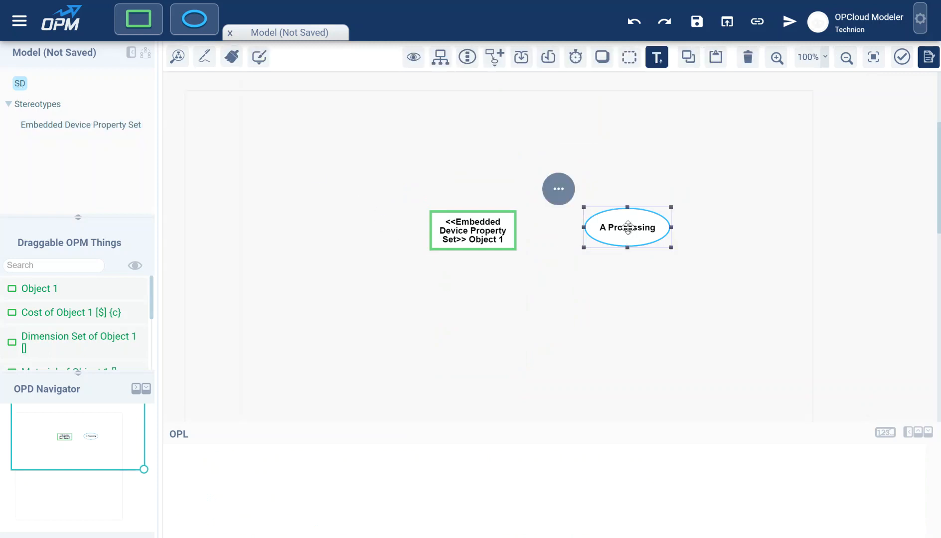
{"action": "left_click", "coordinate": [497, 68]}
{"action": "left_click", "coordinate": [471, 89]}
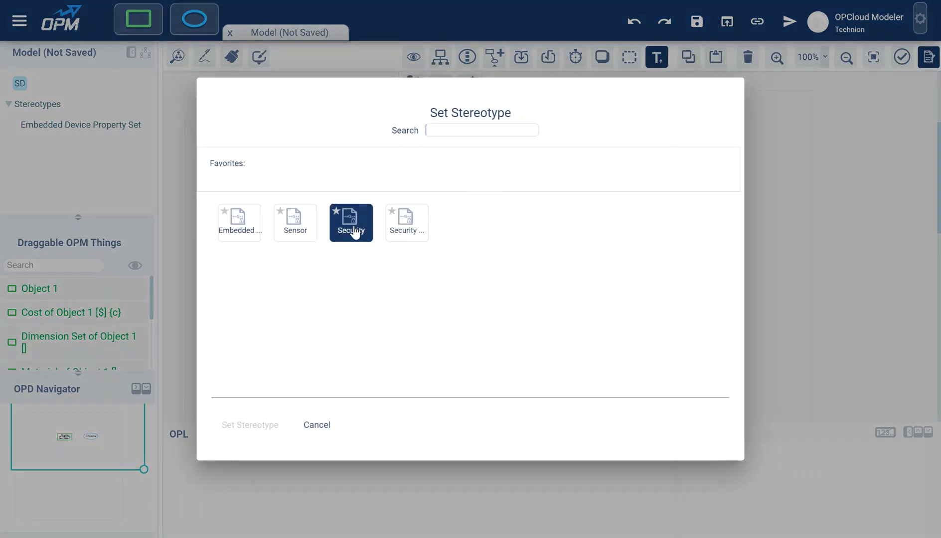
{"action": "left_click", "coordinate": [397, 229]}
{"action": "left_click", "coordinate": [243, 425]}
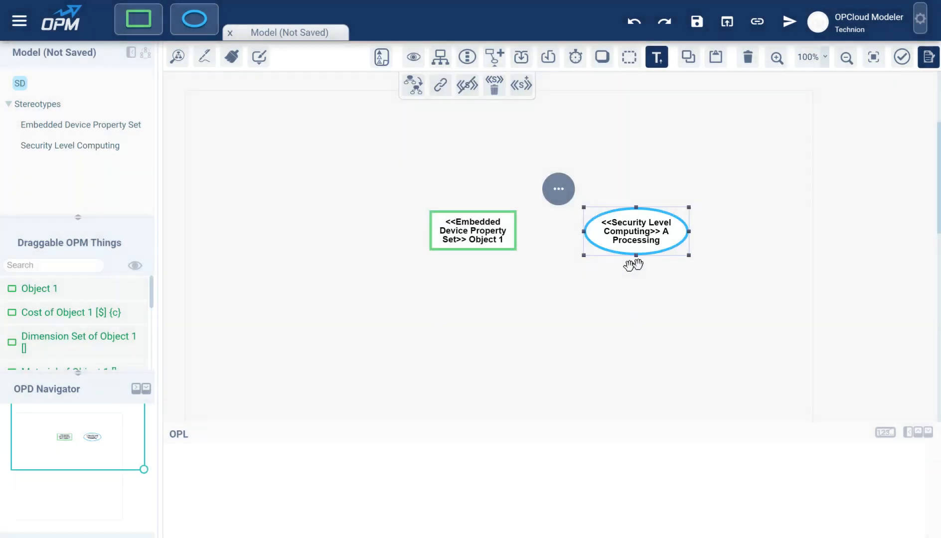
{"action": "left_click", "coordinate": [64, 145]}
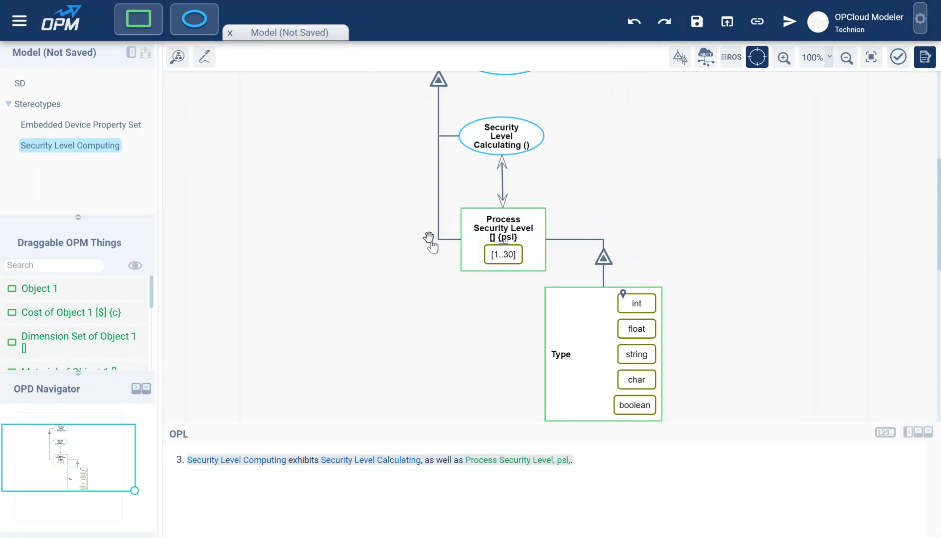
{"action": "left_click", "coordinate": [19, 84]}
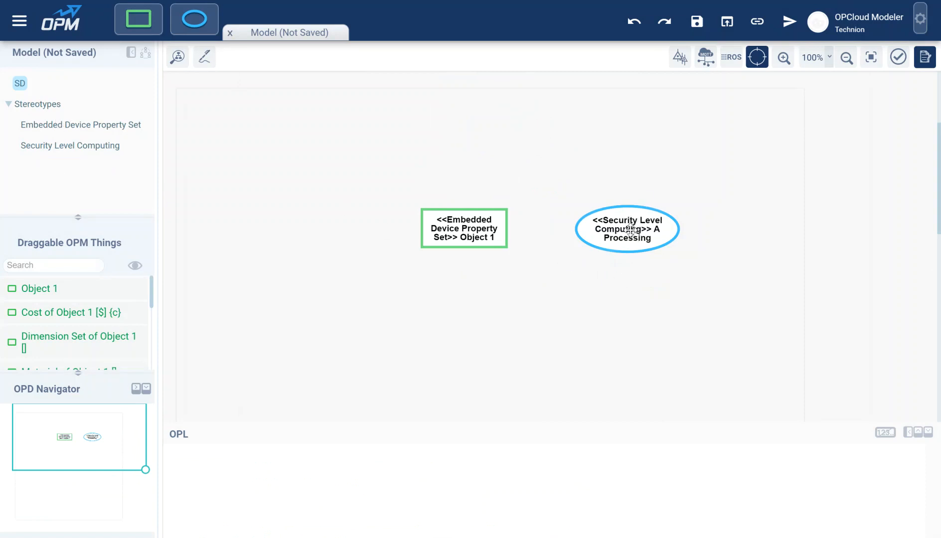
Remove the Security Level Computing stereotype from the A Processing process
{"action": "left_click", "coordinate": [631, 229]}
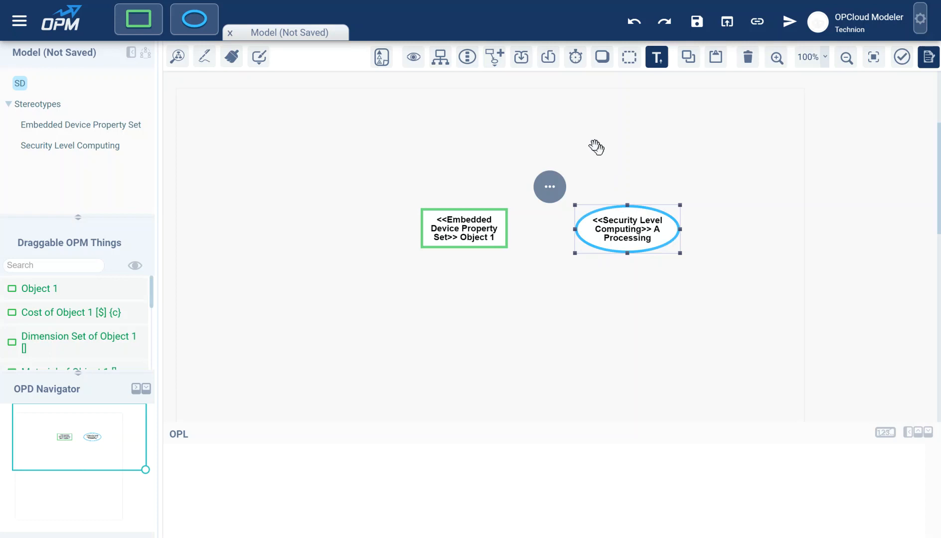
{"action": "mouse_move", "coordinate": [495, 58]}
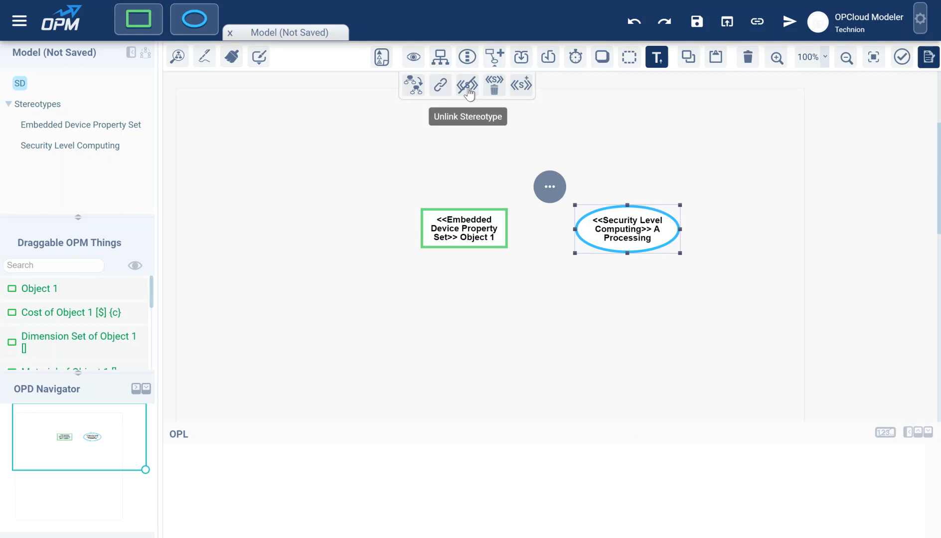
{"action": "left_click", "coordinate": [494, 88]}
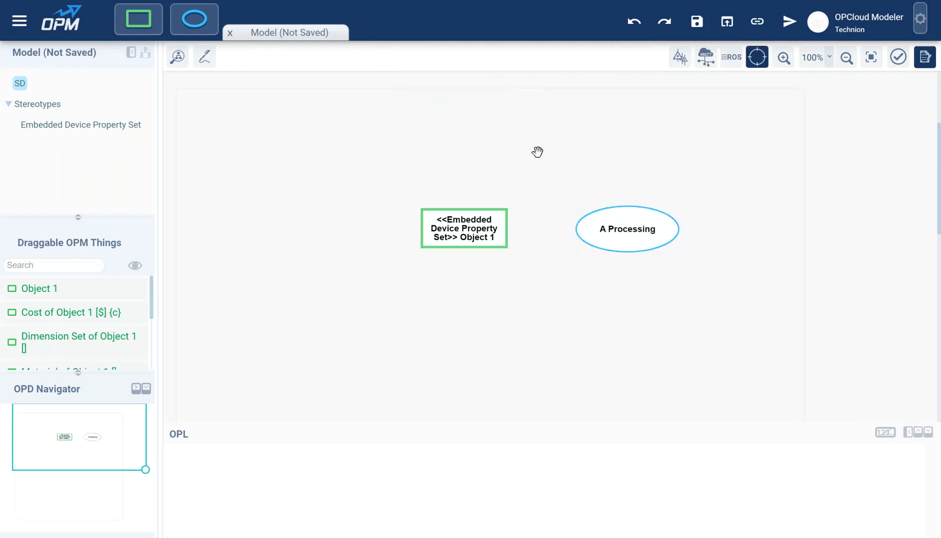
Remove the Embedded Device Property Set stereotype from Object 1
{"action": "left_click", "coordinate": [460, 232]}
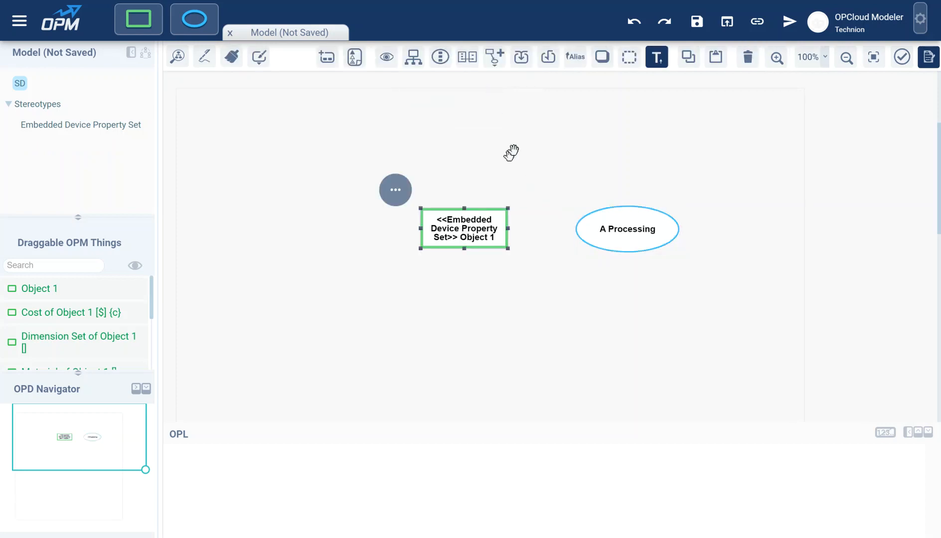
{"action": "left_click", "coordinate": [495, 56]}
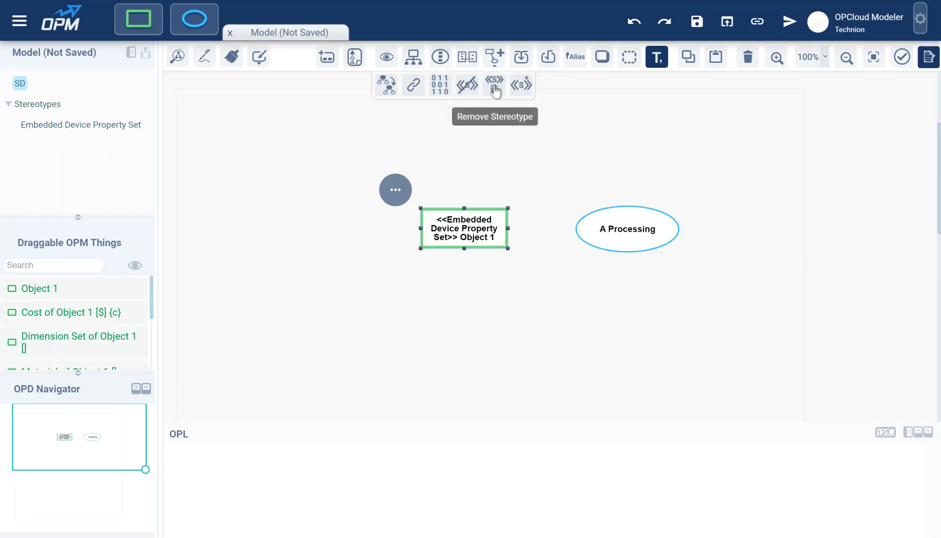
{"action": "left_click", "coordinate": [495, 90]}
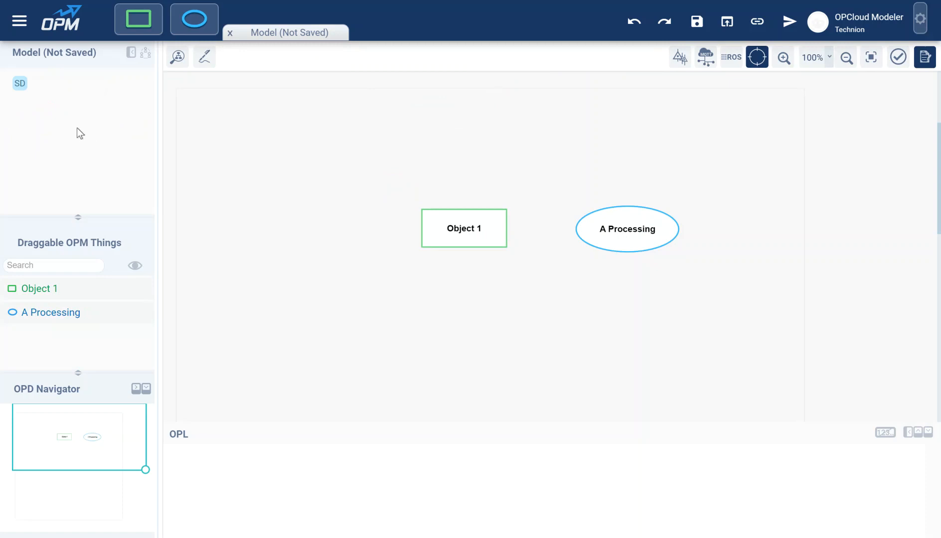
Set the Sensor stereotype on Object 1
{"action": "left_click", "coordinate": [465, 230]}
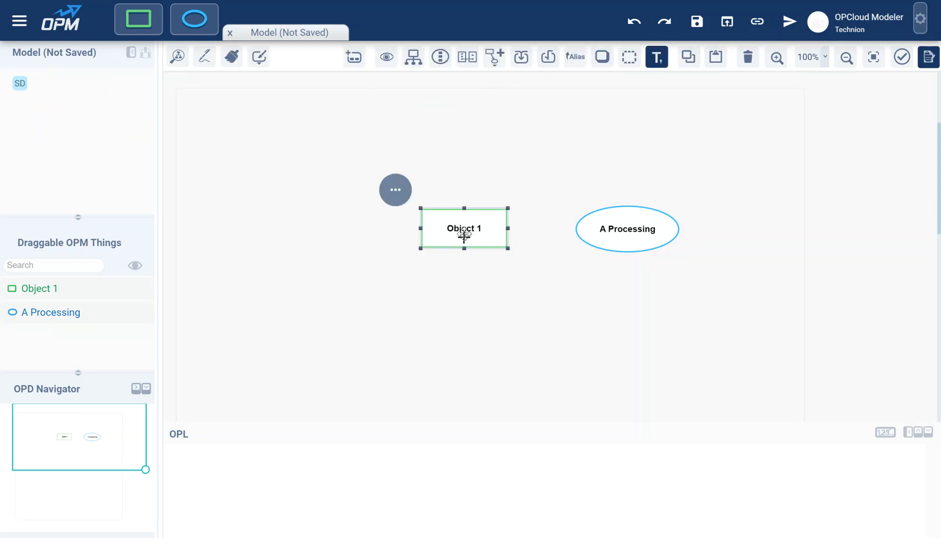
{"action": "left_click", "coordinate": [495, 62]}
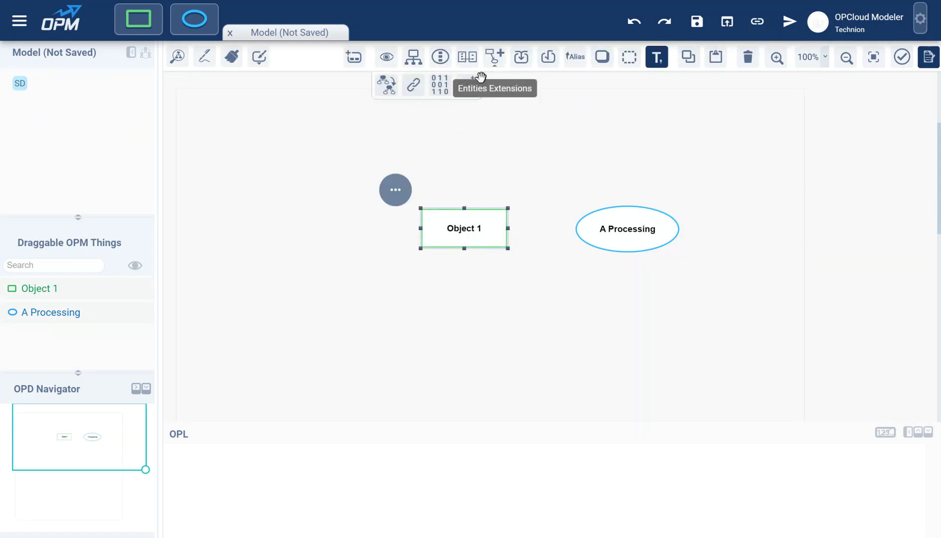
{"action": "left_click", "coordinate": [469, 84]}
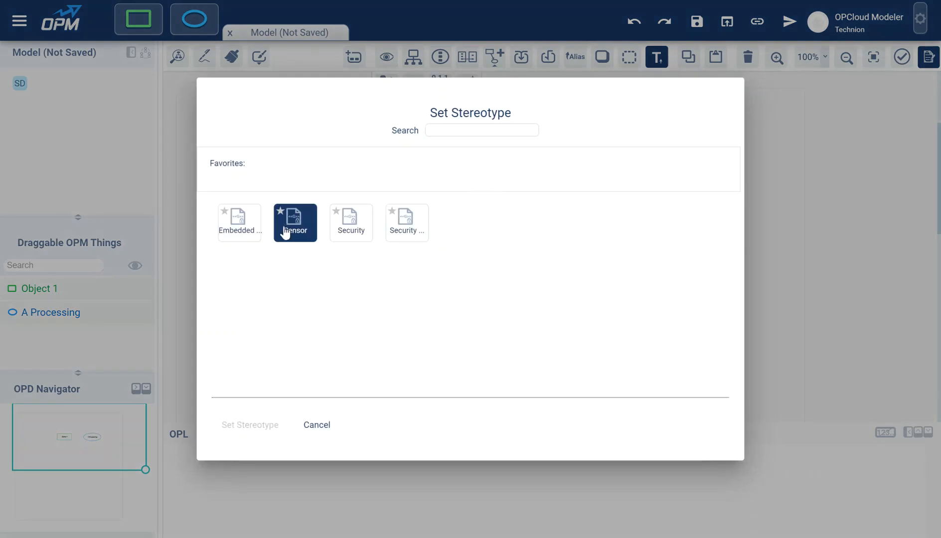
{"action": "left_click", "coordinate": [294, 230]}
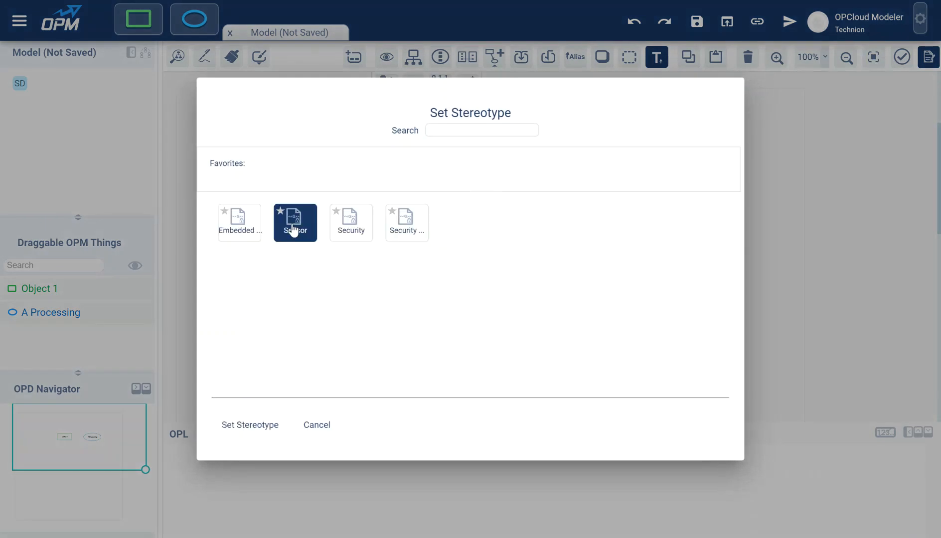
{"action": "left_click", "coordinate": [250, 426]}
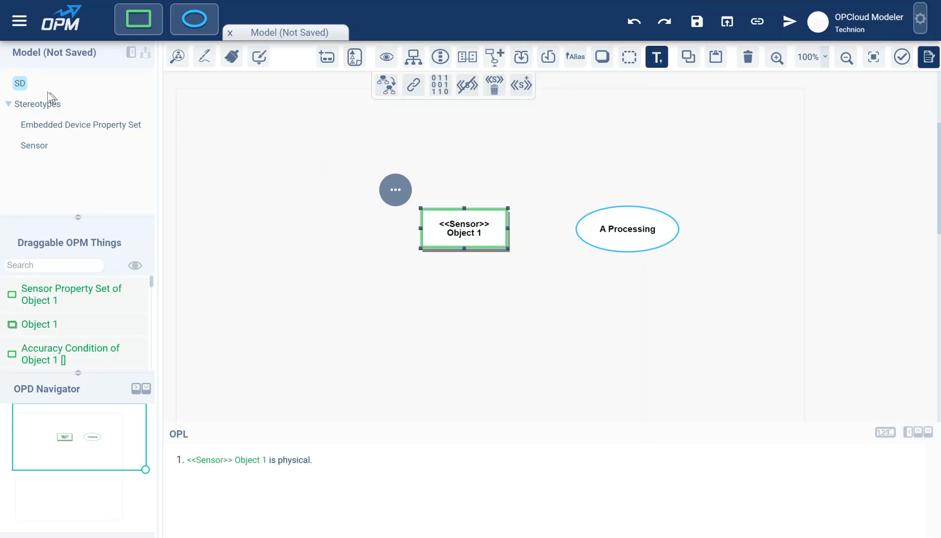
Examine the Sensor stereotype's diagram and its nested Embedded Device Property Set stereotype, and return to the SD diagram
{"action": "left_click", "coordinate": [41, 149]}
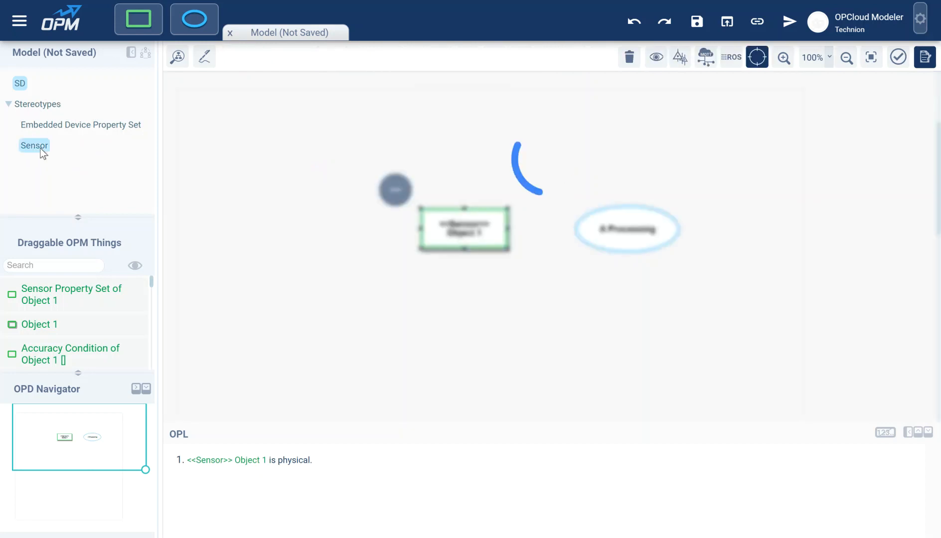
{"action": "scroll", "coordinate": [747, 231], "scroll_direction": "up", "scroll_amount": 1}
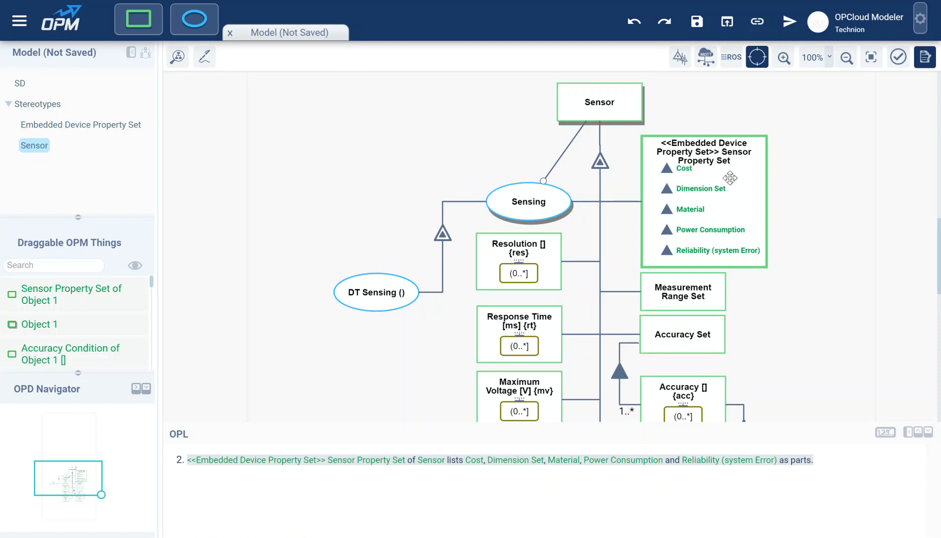
{"action": "left_click", "coordinate": [65, 125]}
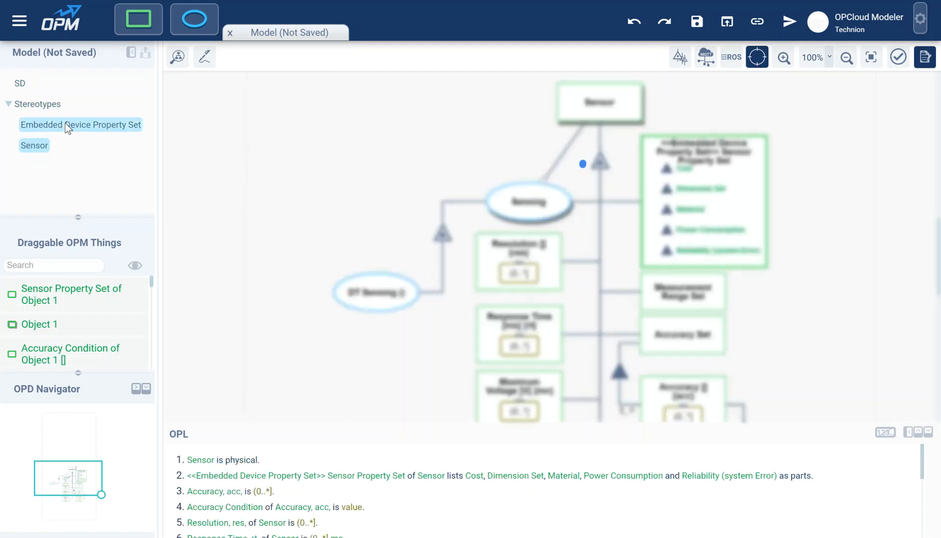
{"action": "left_click", "coordinate": [34, 146]}
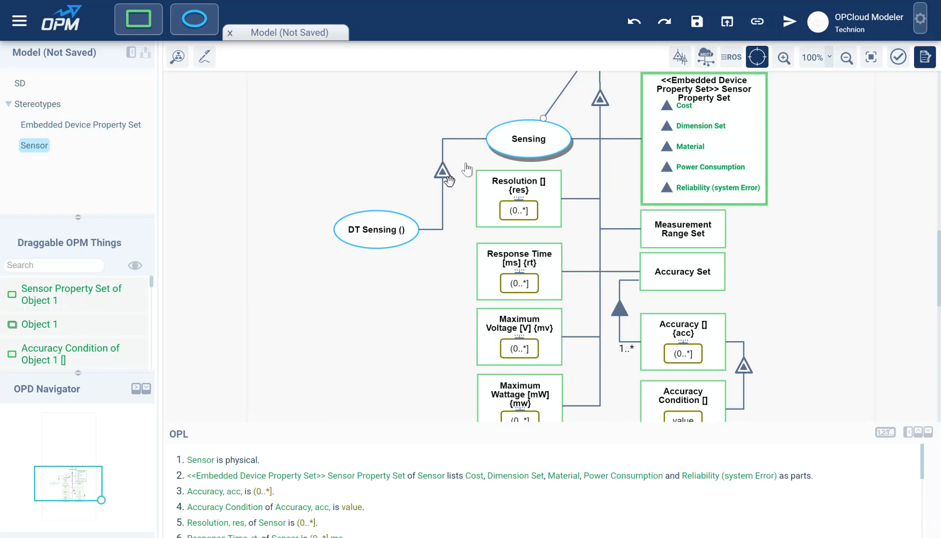
{"action": "scroll", "coordinate": [592, 296], "scroll_direction": "up", "scroll_amount": 1}
{"action": "scroll", "coordinate": [593, 295], "scroll_direction": "up", "scroll_amount": 1}
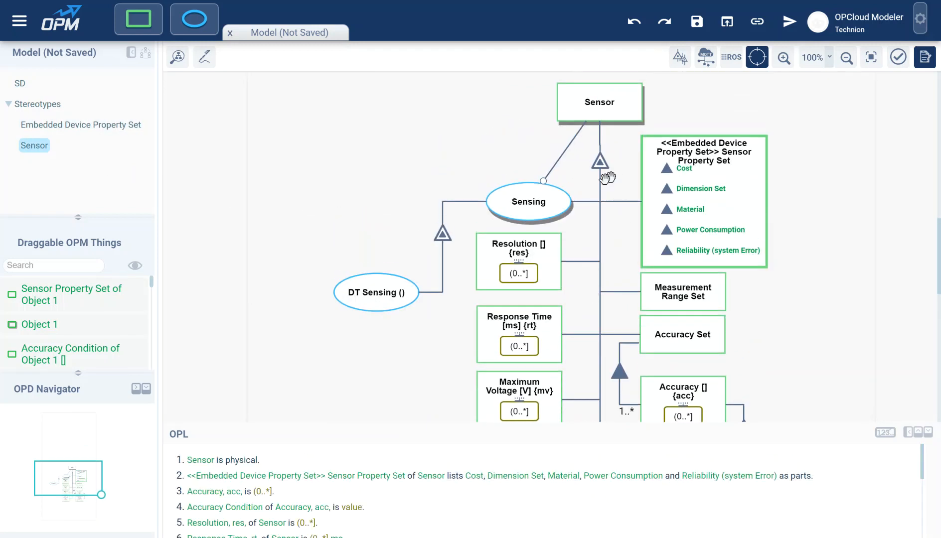
{"action": "left_click", "coordinate": [20, 84]}
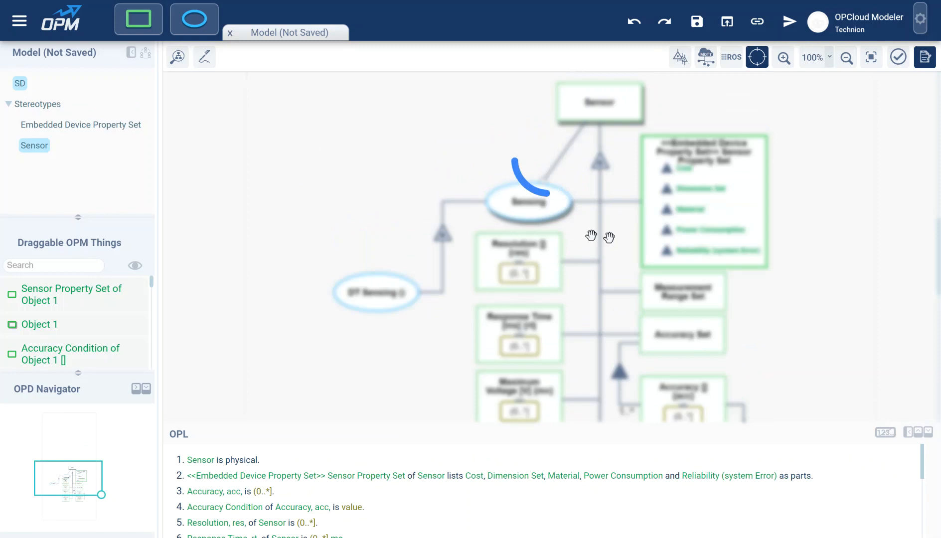
Bring Object 1's connected elements into the SD diagram and rearrange them with Object 1 above its Sensing process and the Resolution attribute
{"action": "left_click", "coordinate": [463, 252]}
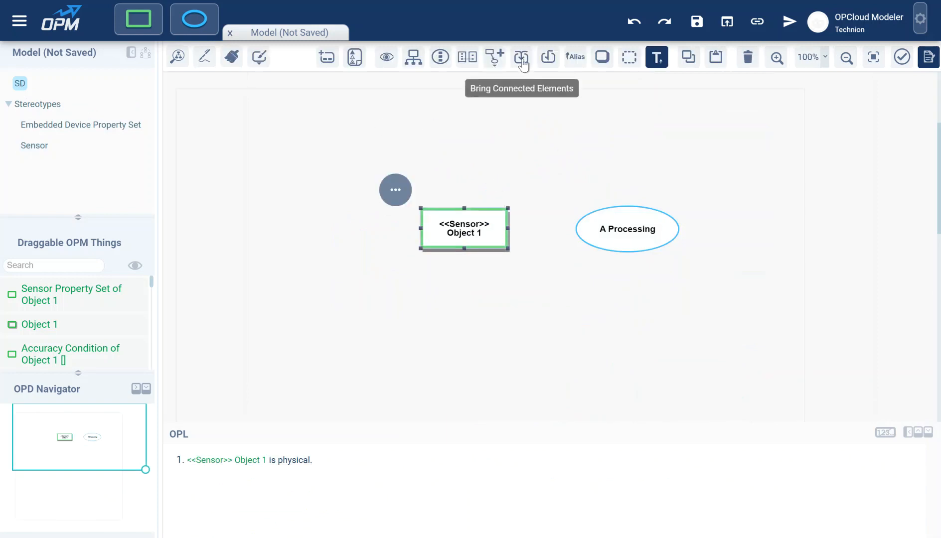
{"action": "left_click", "coordinate": [473, 283]}
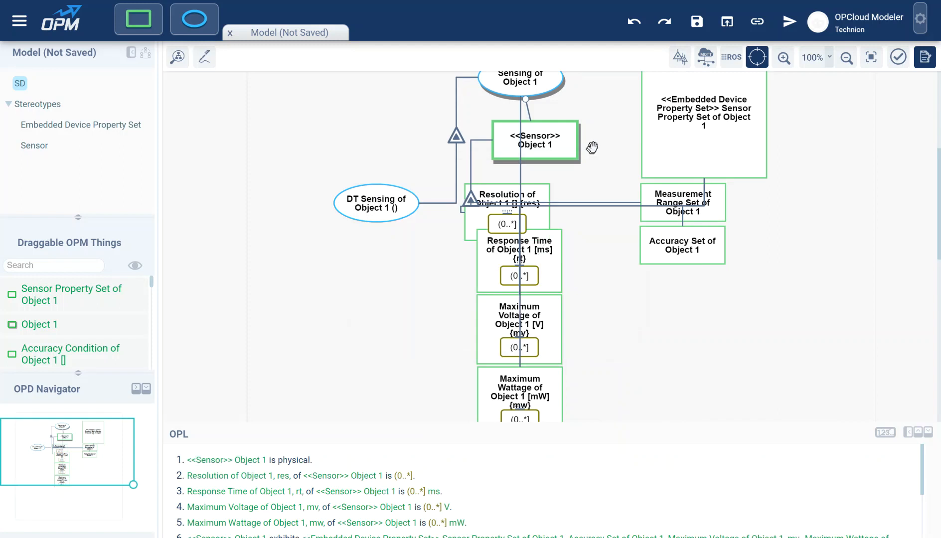
{"action": "left_click_drag", "start_coordinate": [569, 191], "coordinate": [554, 211]}
{"action": "left_click_drag", "start_coordinate": [488, 146], "coordinate": [551, 122]}
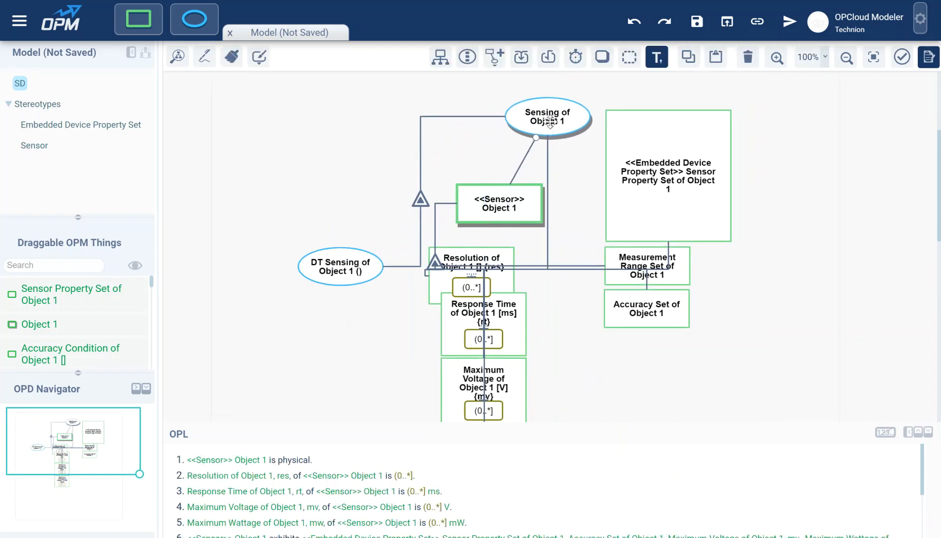
{"action": "left_click_drag", "start_coordinate": [427, 262], "coordinate": [570, 207]}
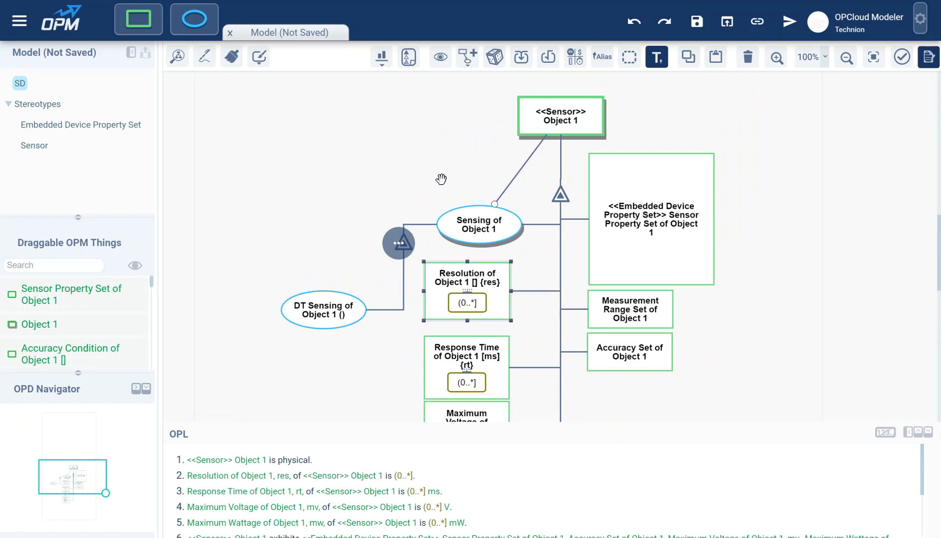